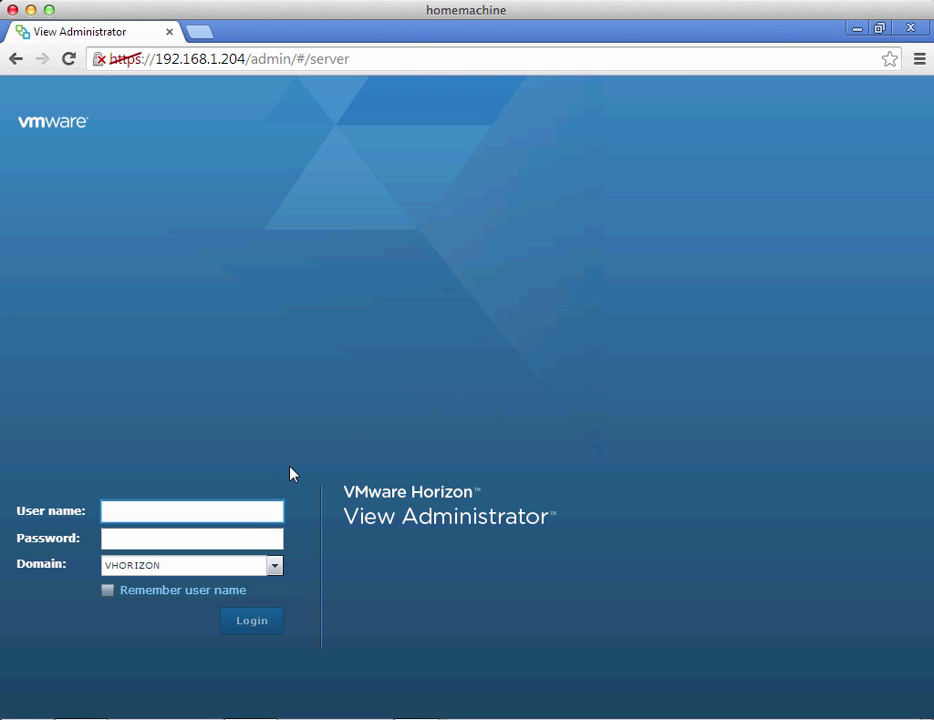
Log in to View Administrator as administrator with the account password, correcting a mistyped entry
{"action": "type", "text": "administrator"}
{"action": "key", "text": "Tab"}
{"action": "type", "text": "*****"}
{"action": "key", "text": "BackSpace"}
{"action": "key", "text": "BackSpace"}
{"action": "key", "text": "BackSpace"}
{"action": "key", "text": "BackSpace"}
{"action": "key", "text": "BackSpace"}
{"action": "type", "text": "********"}
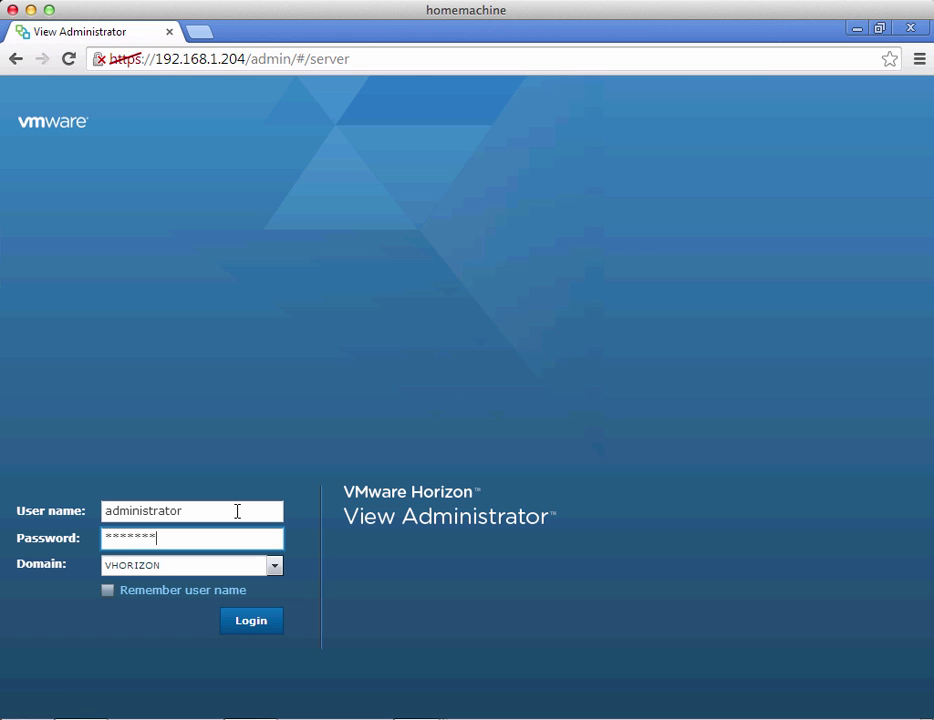
{"action": "key", "text": "Return"}
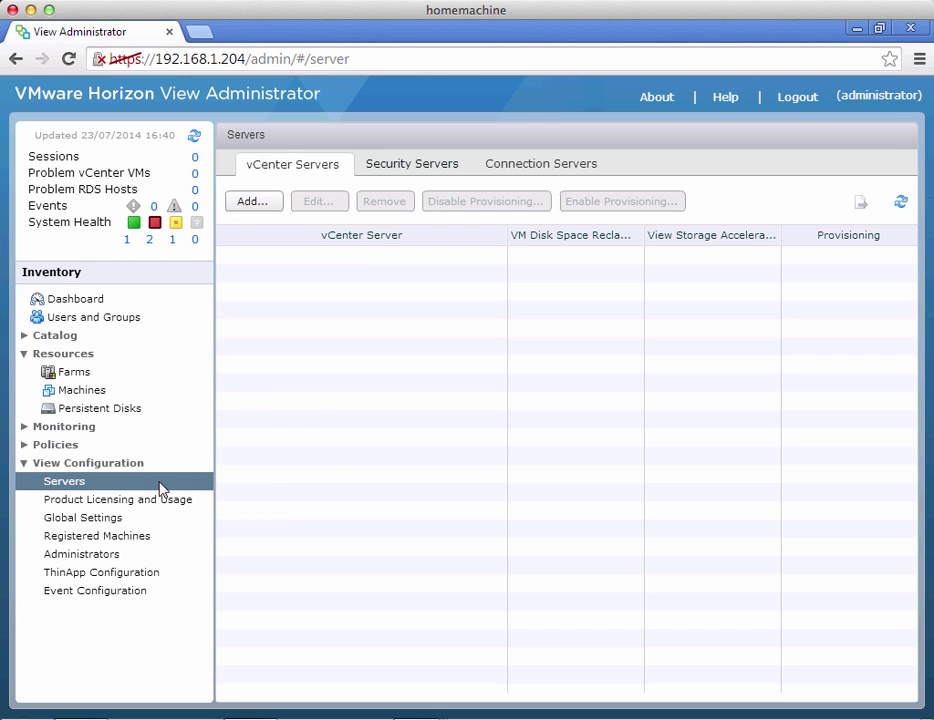
Set and confirm a security server pairing password on connection server VVCTEST, 30-minute timeout
{"action": "left_click", "coordinate": [534, 165]}
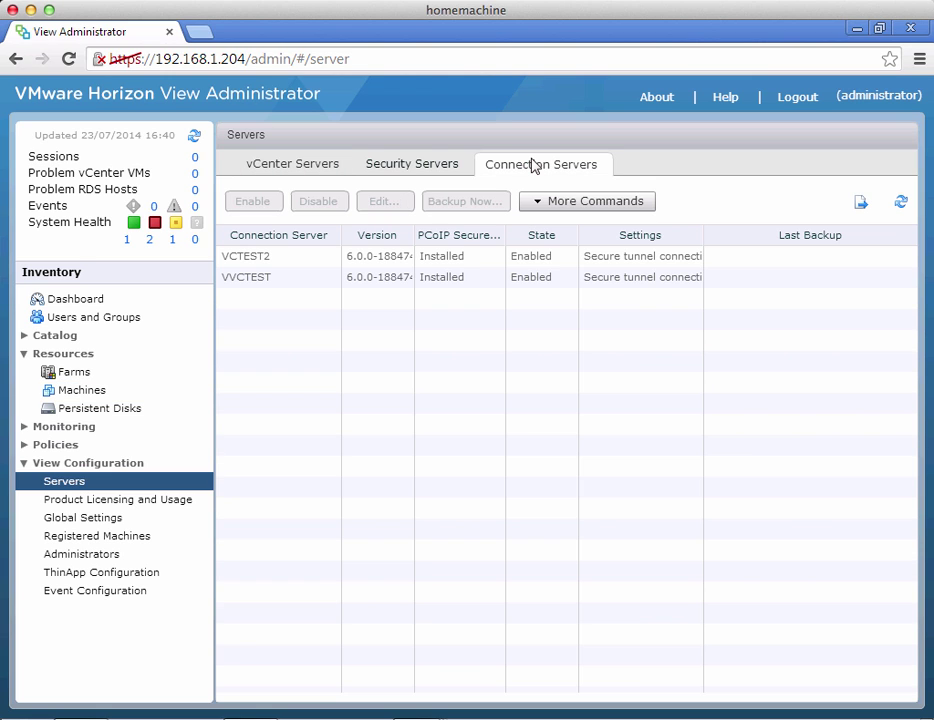
{"action": "left_click", "coordinate": [435, 278]}
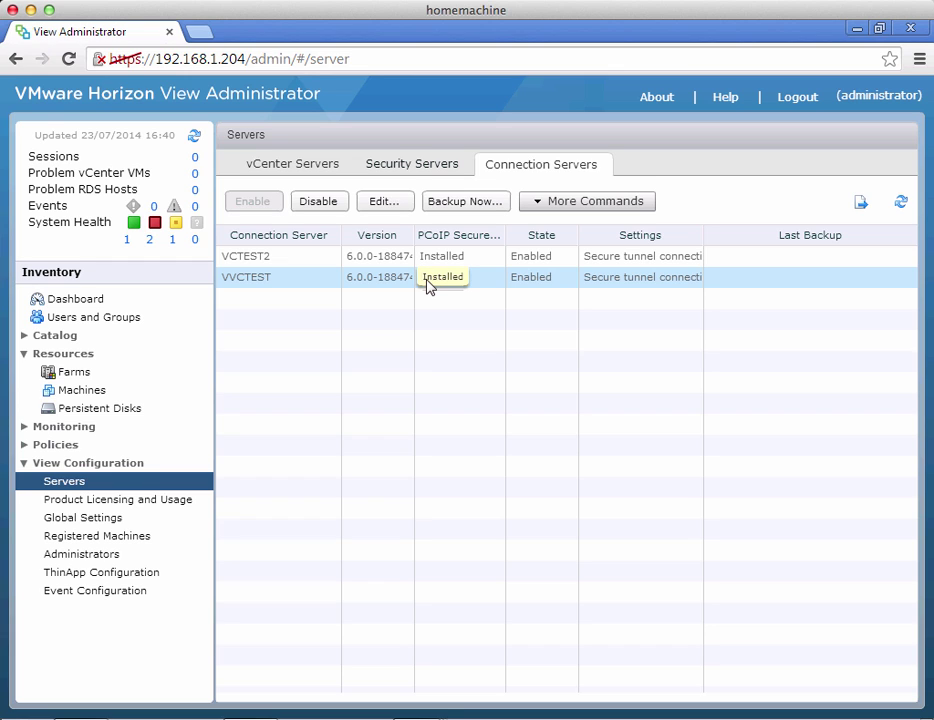
{"action": "right_click", "coordinate": [428, 286]}
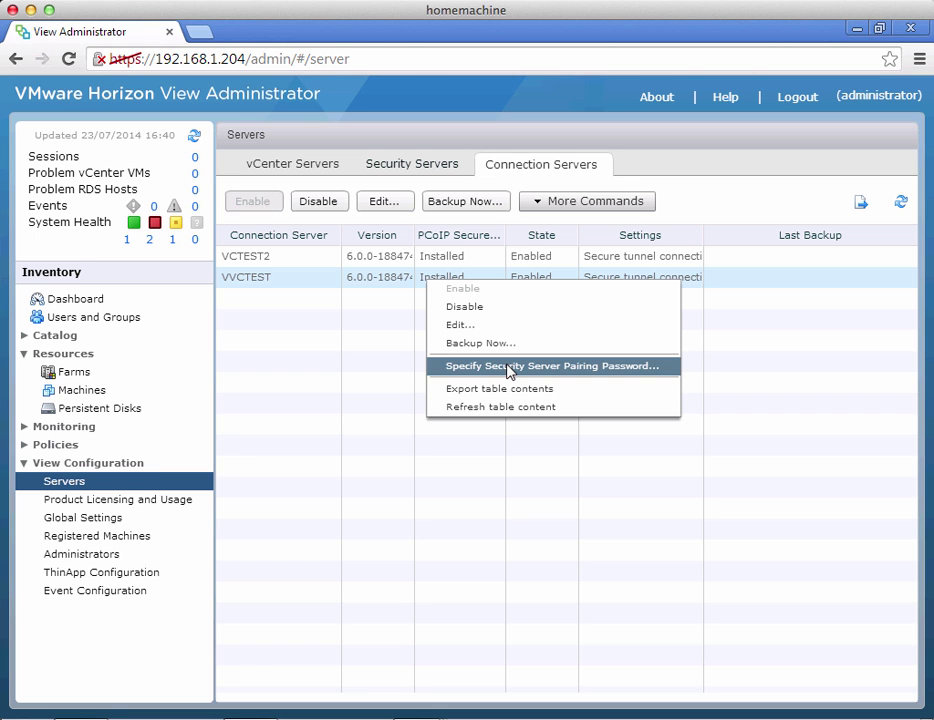
{"action": "left_click", "coordinate": [510, 368]}
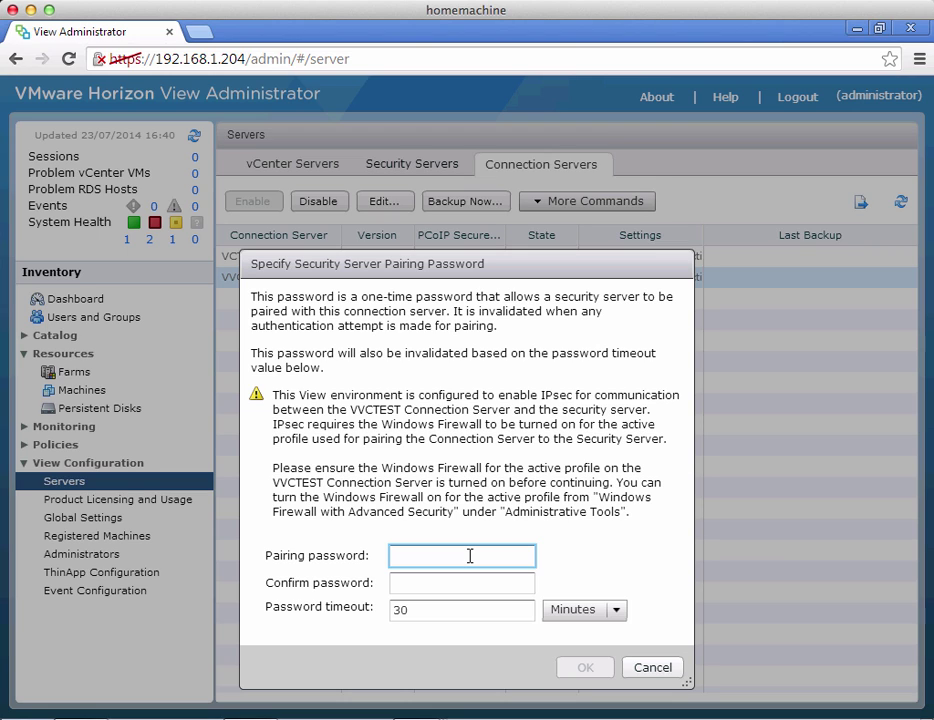
{"action": "type", "text": "********"}
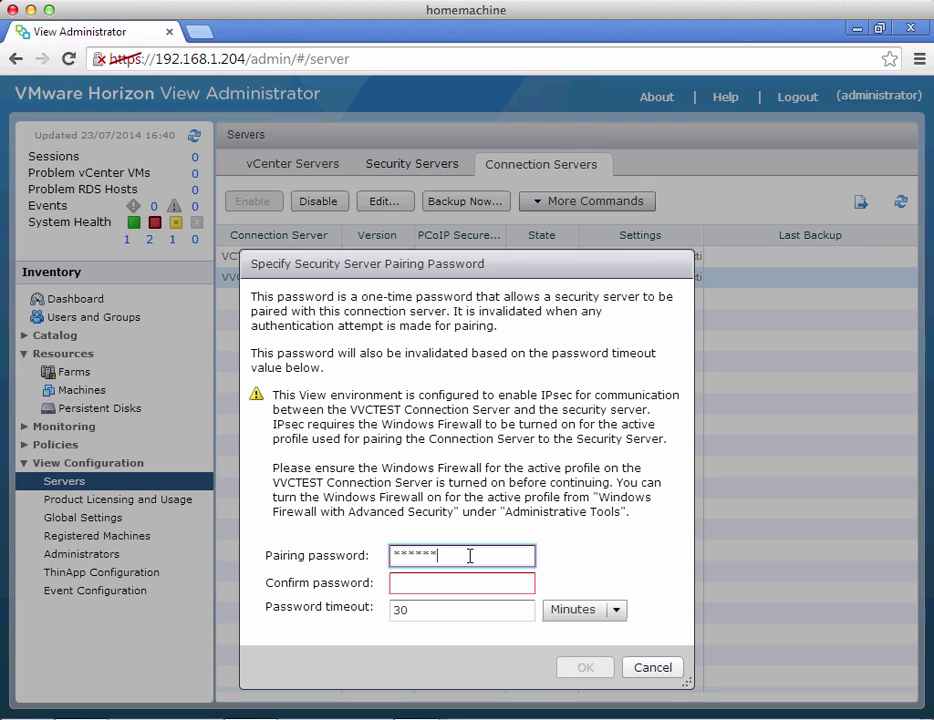
{"action": "key", "text": "Tab"}
{"action": "type", "text": "******"}
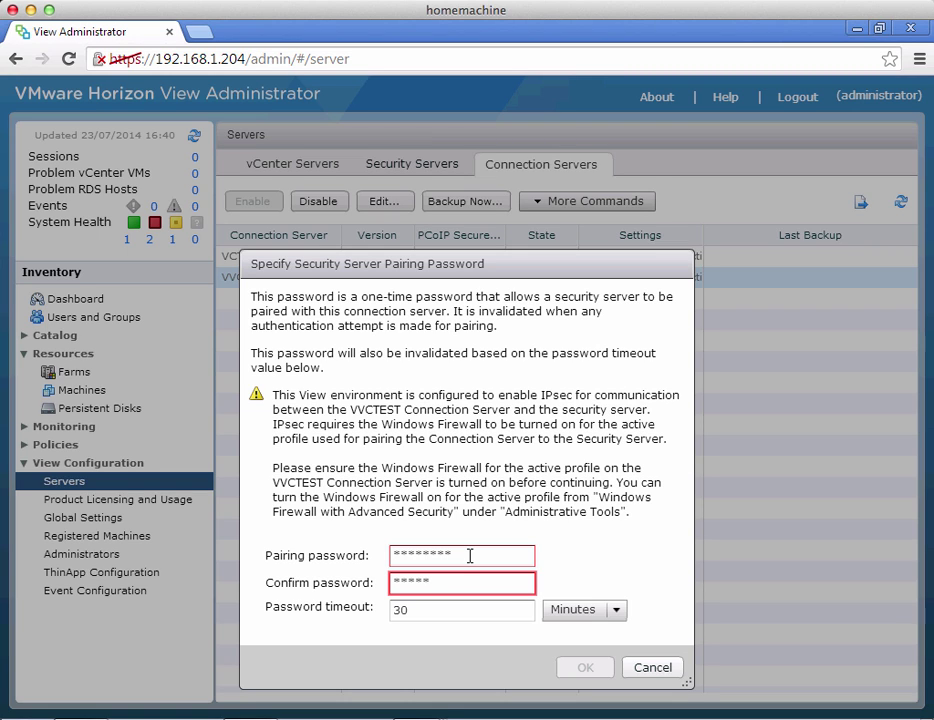
{"action": "type", "text": "**"}
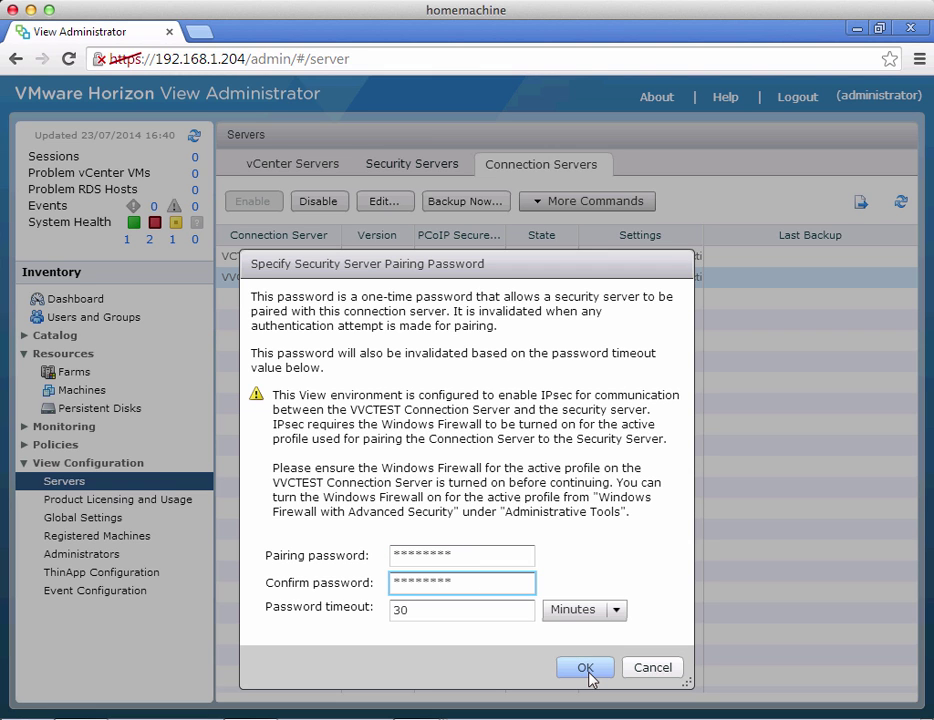
{"action": "left_click", "coordinate": [586, 668]}
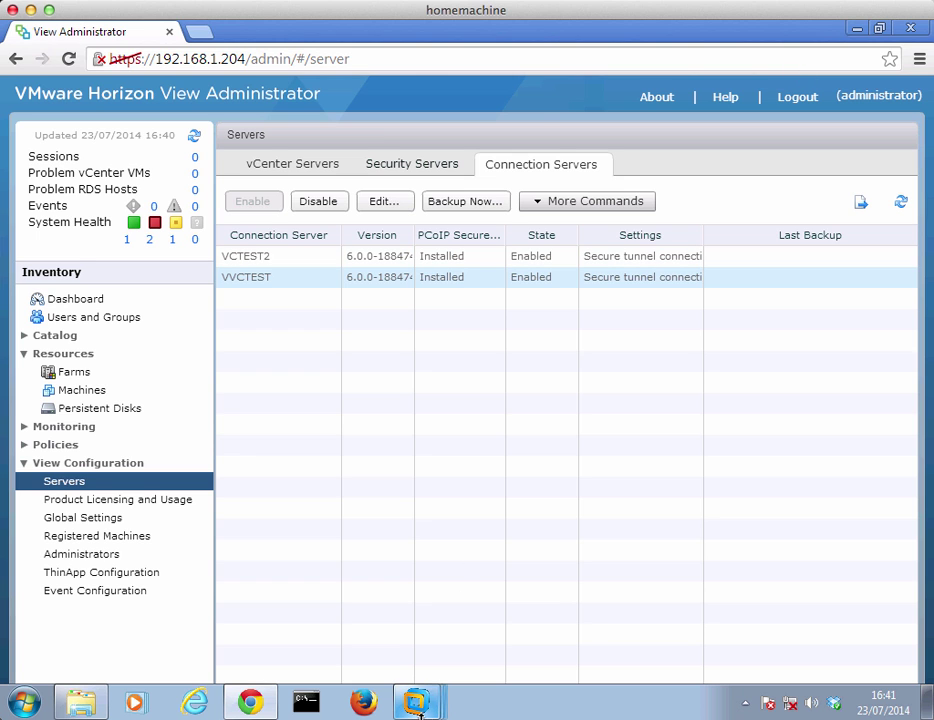
Switch to VMware Workstation and open the running vcsec virtual machine from the Library
{"action": "mouse_move", "coordinate": [418, 708]}
{"action": "left_click", "coordinate": [327, 655]}
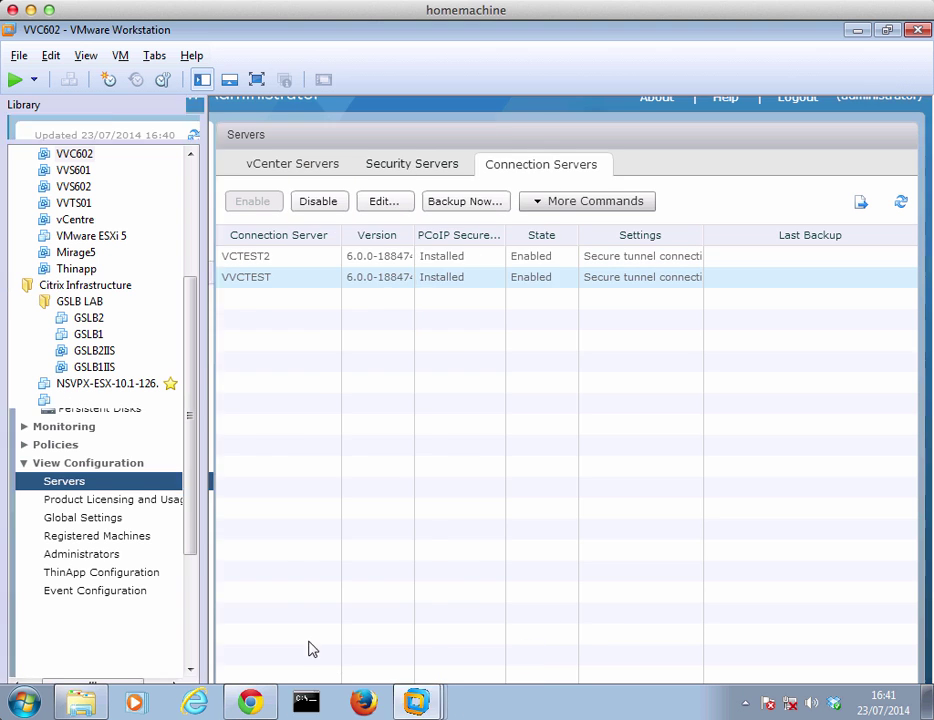
{"action": "scroll", "coordinate": [186, 620], "scroll_direction": "down", "scroll_amount": 4}
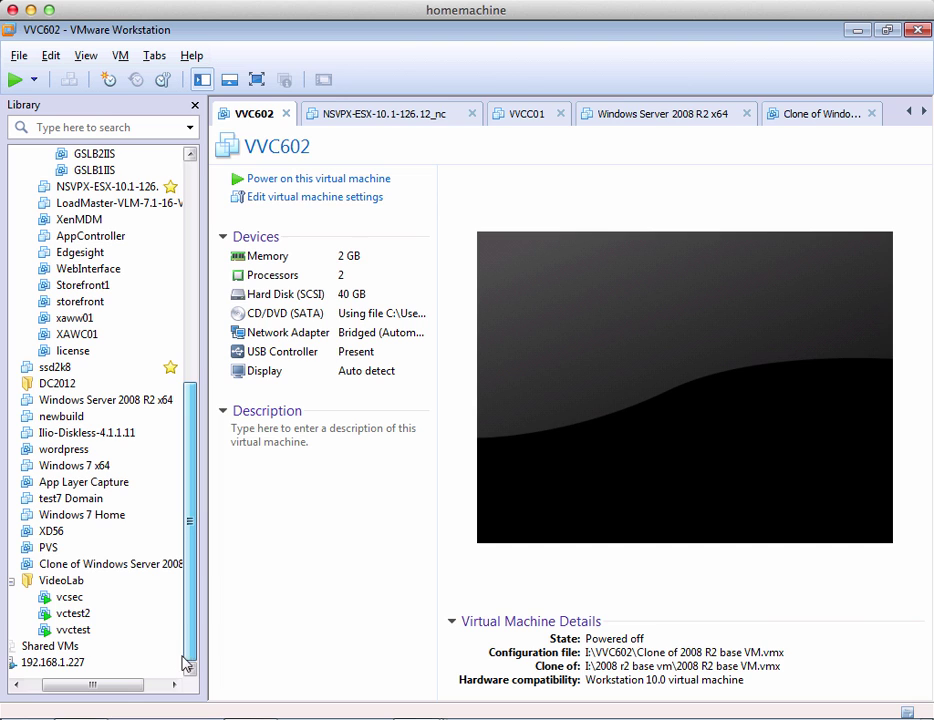
{"action": "double_click", "coordinate": [70, 597]}
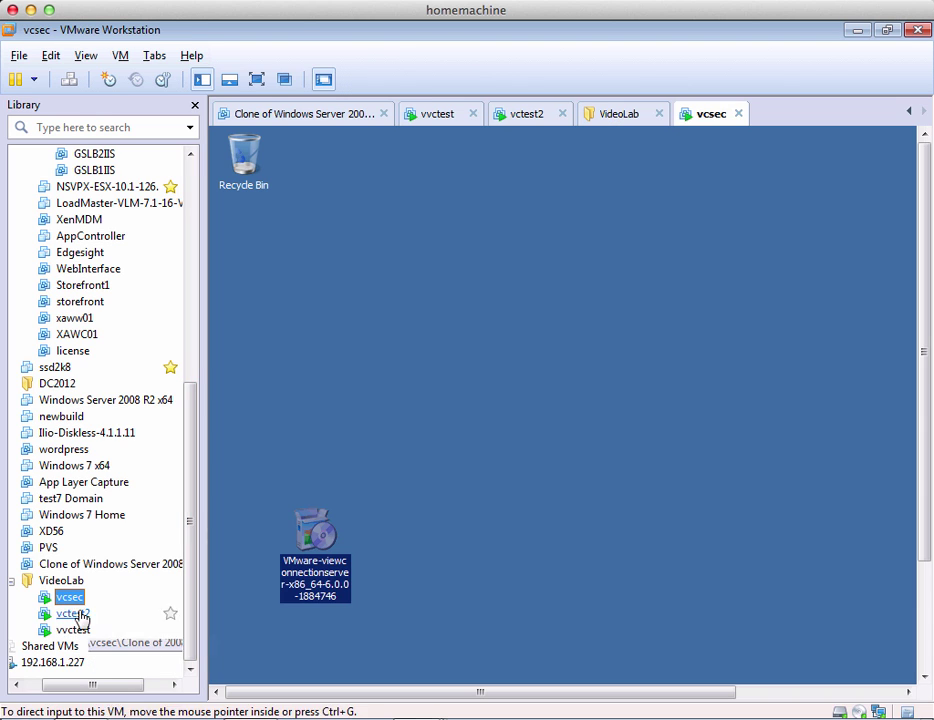
Show vcsec full screen and move the Connection Server installer to the desktop centre
{"action": "left_click", "coordinate": [471, 399]}
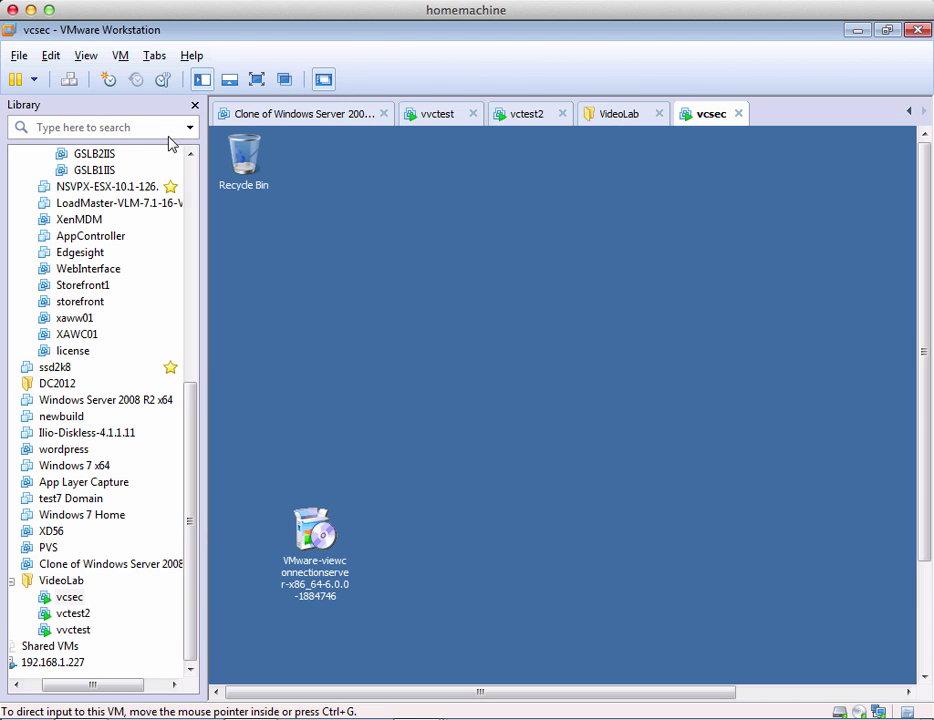
{"action": "left_click", "coordinate": [258, 80]}
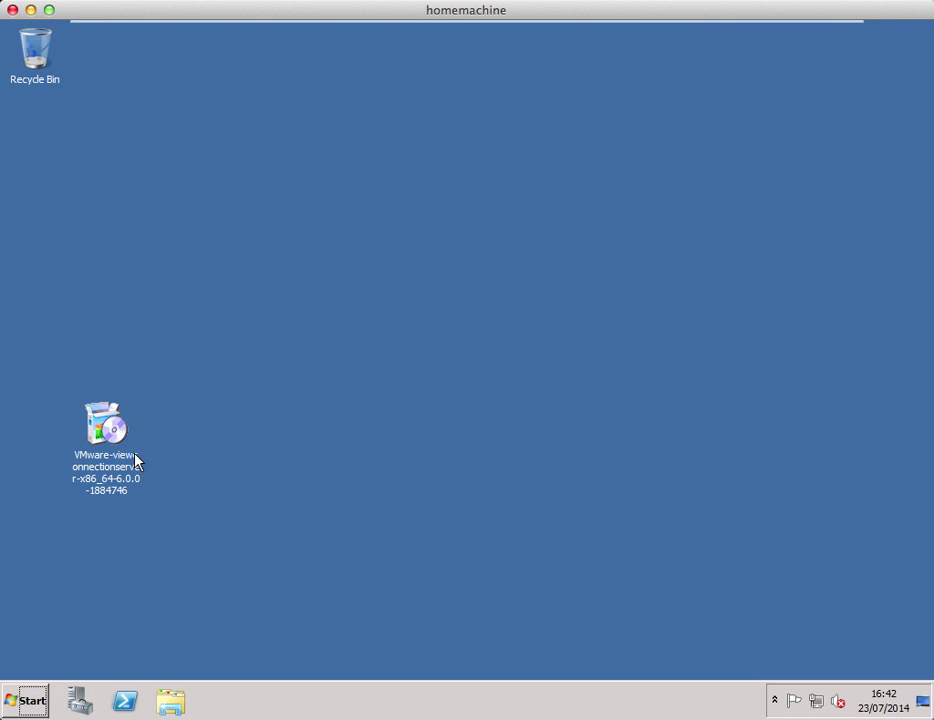
{"action": "left_click", "coordinate": [110, 436]}
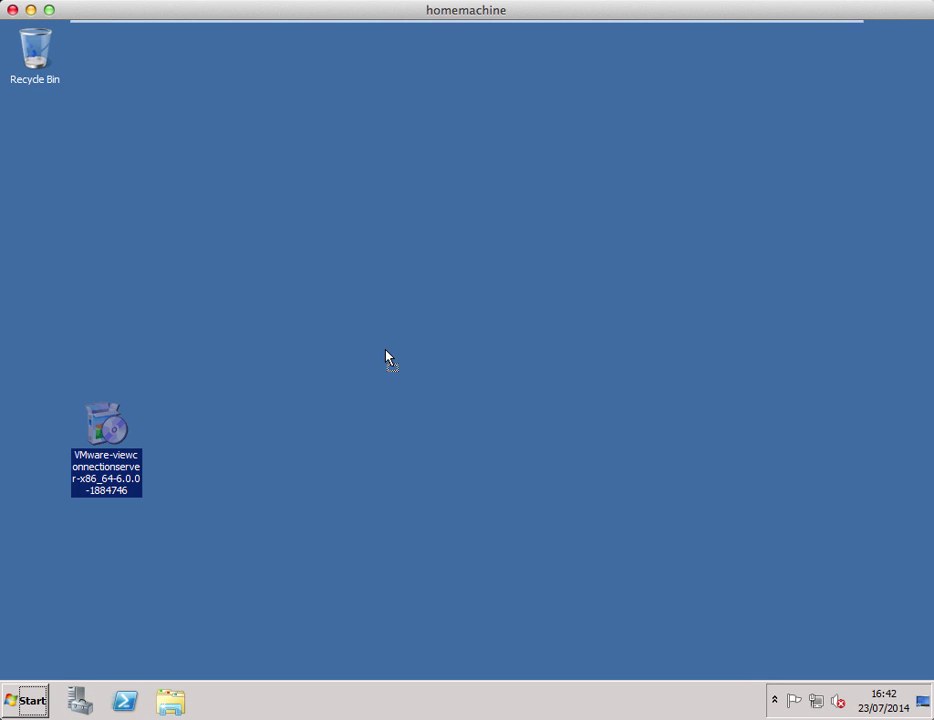
{"action": "left_click_drag", "start_coordinate": [388, 358], "coordinate": [391, 362]}
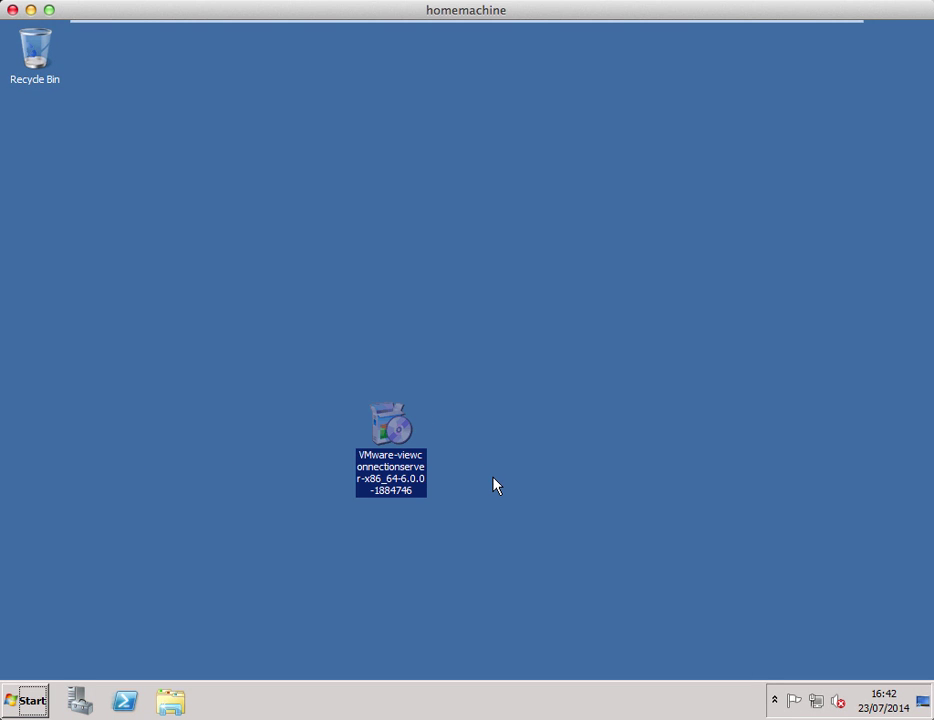
Run the Connection Server installer, accept the licence, keep the default folder, choose View Security Server
{"action": "double_click", "coordinate": [390, 425]}
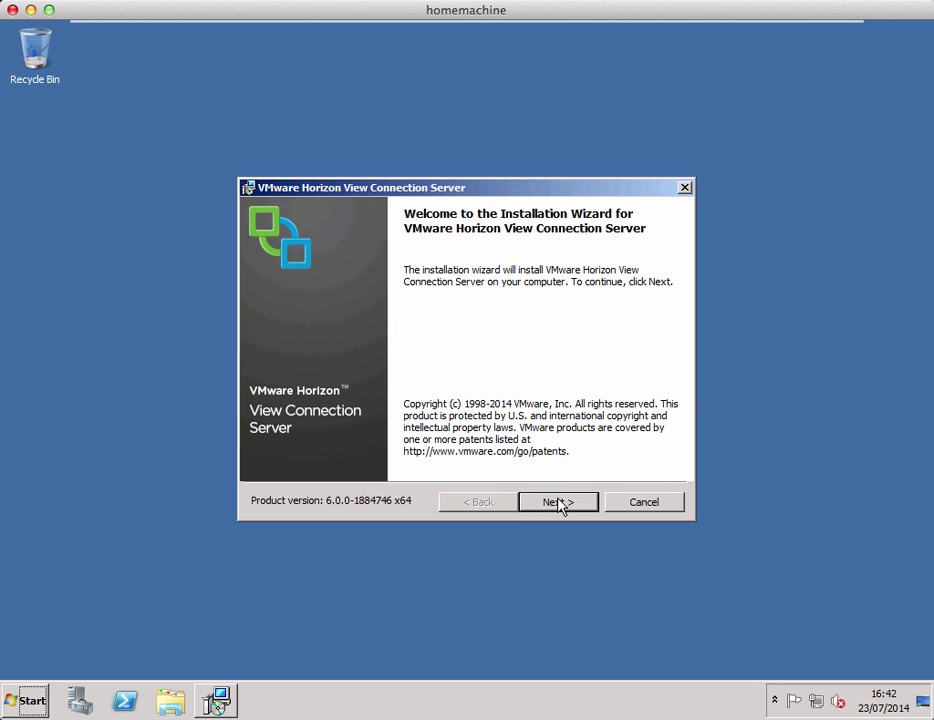
{"action": "left_click", "coordinate": [558, 502]}
{"action": "left_click", "coordinate": [417, 439]}
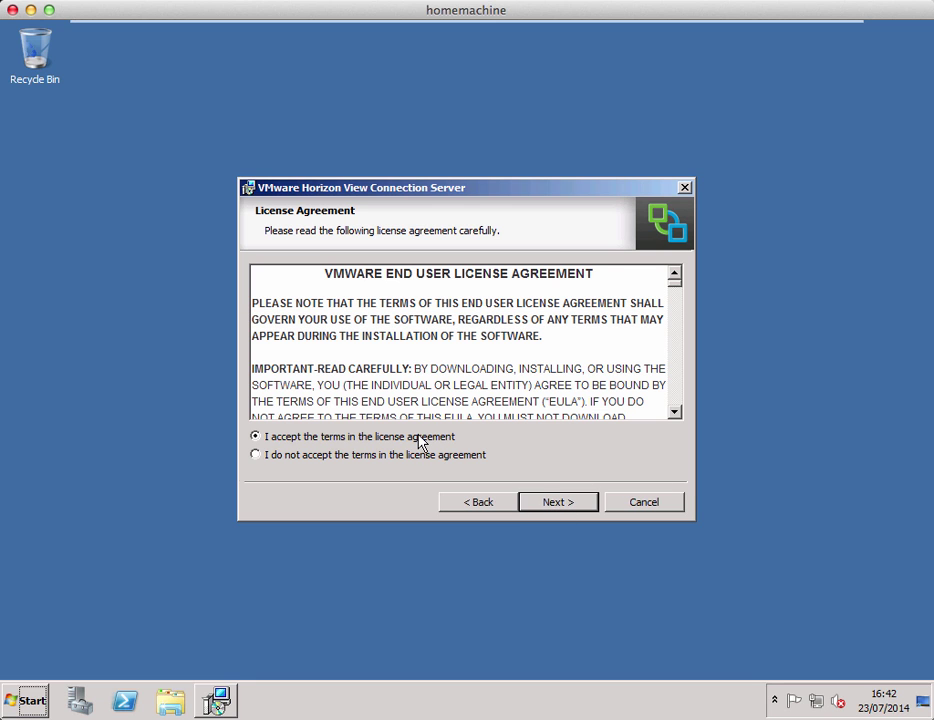
{"action": "left_click", "coordinate": [548, 503]}
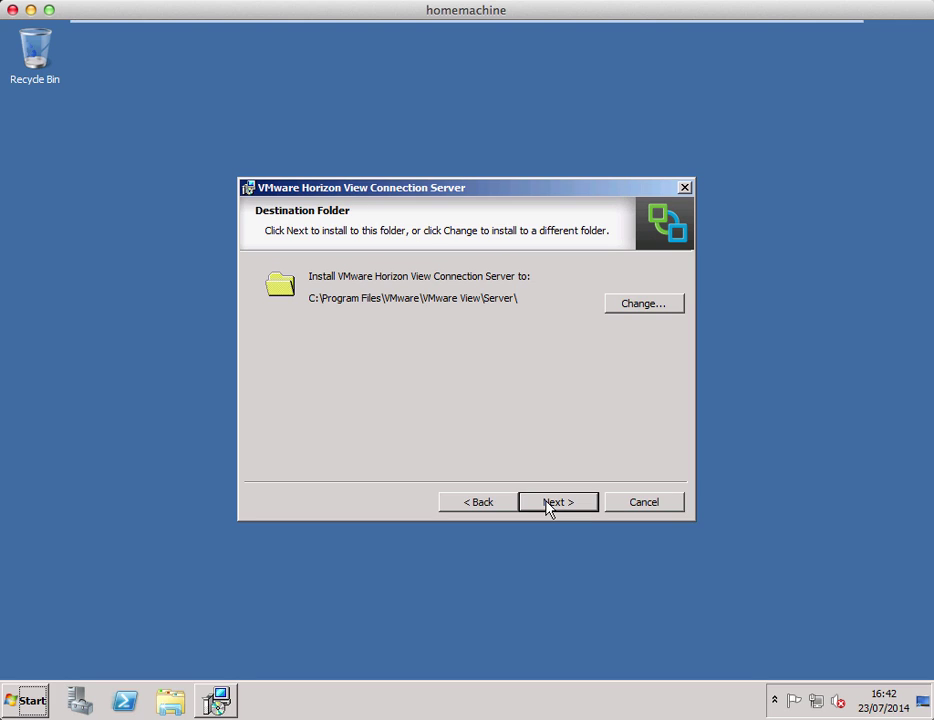
{"action": "left_click", "coordinate": [548, 505]}
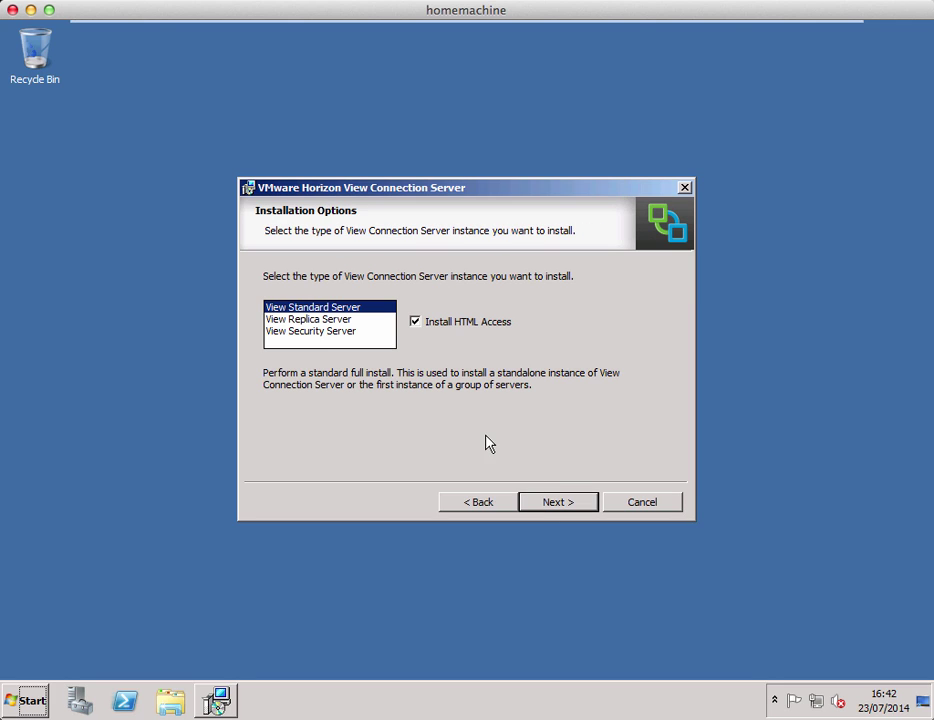
{"action": "left_click", "coordinate": [343, 332]}
{"action": "left_click", "coordinate": [527, 506]}
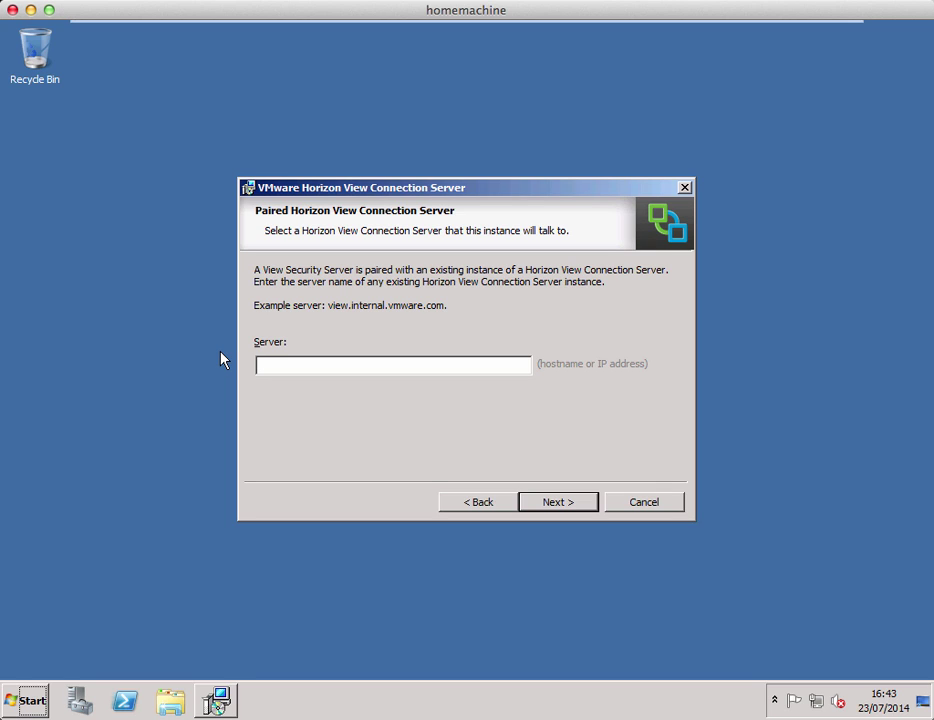
Enter connection server 192.168.1.204 and its pairing password in the installer
{"action": "type", "text": "192.168.1.204"}
{"action": "key", "text": "Return"}
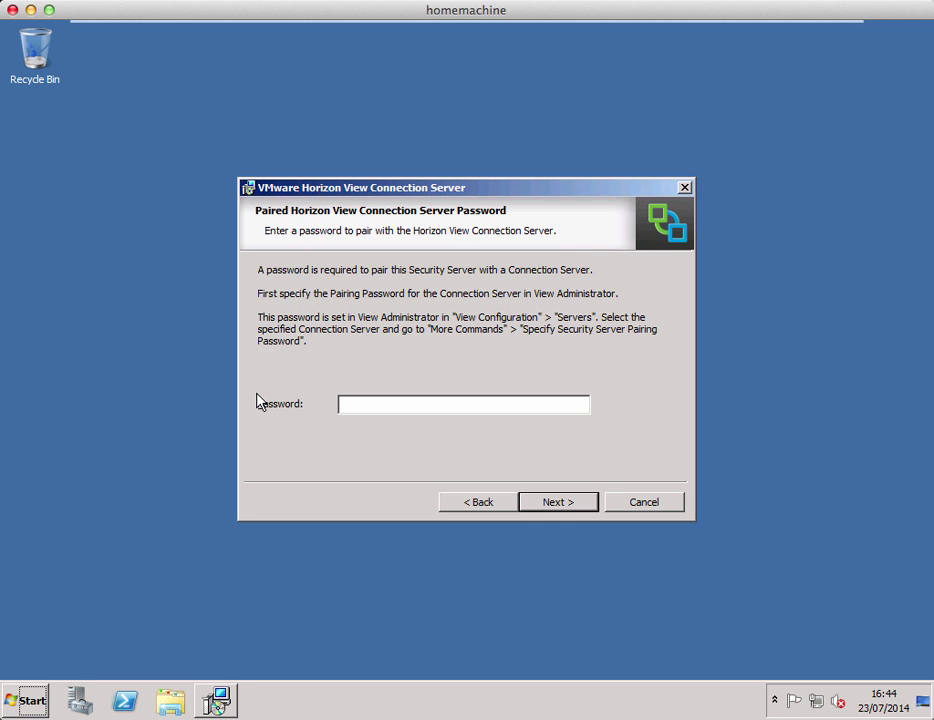
{"action": "type", "text": "••••••••"}
{"action": "left_click", "coordinate": [559, 507]}
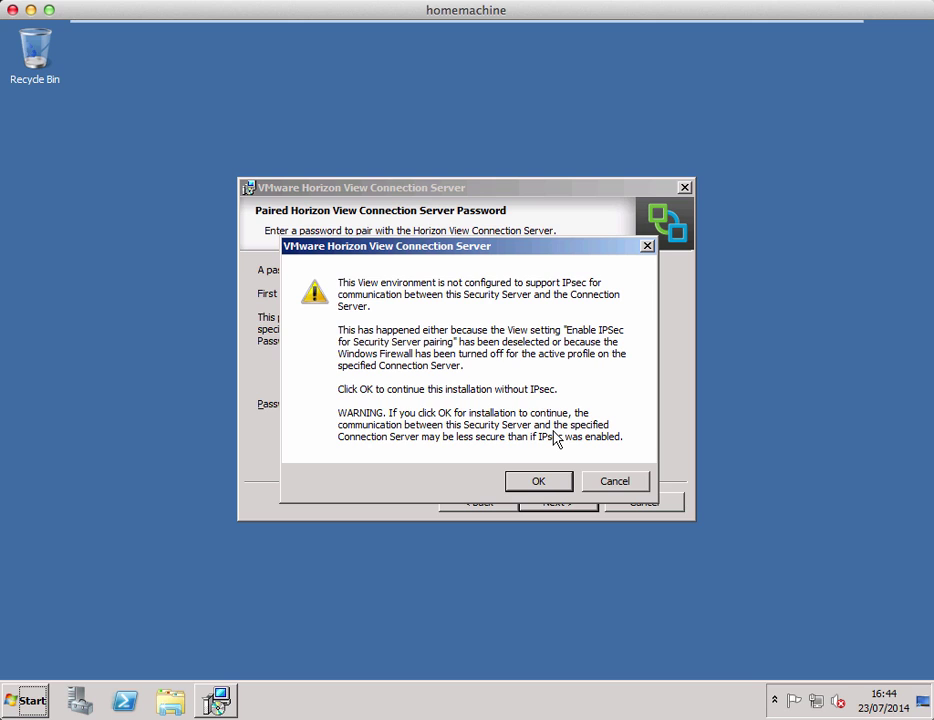
Dismiss the IPsec warning, keep the default External URLs and automatic firewall configuration
{"action": "left_click", "coordinate": [540, 482]}
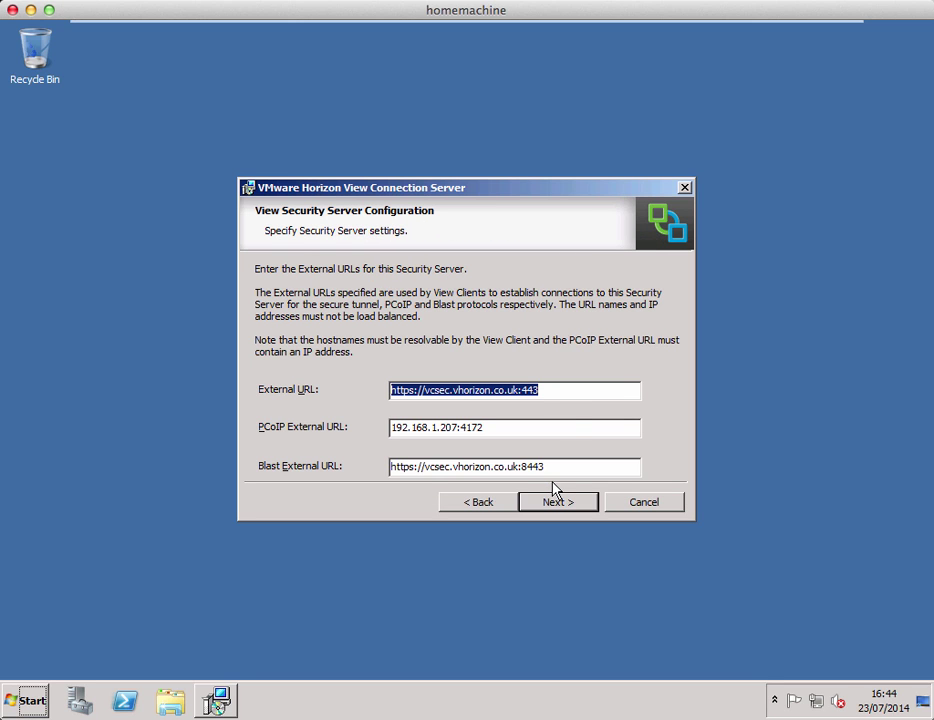
{"action": "left_click_drag", "start_coordinate": [506, 191], "coordinate": [540, 142]}
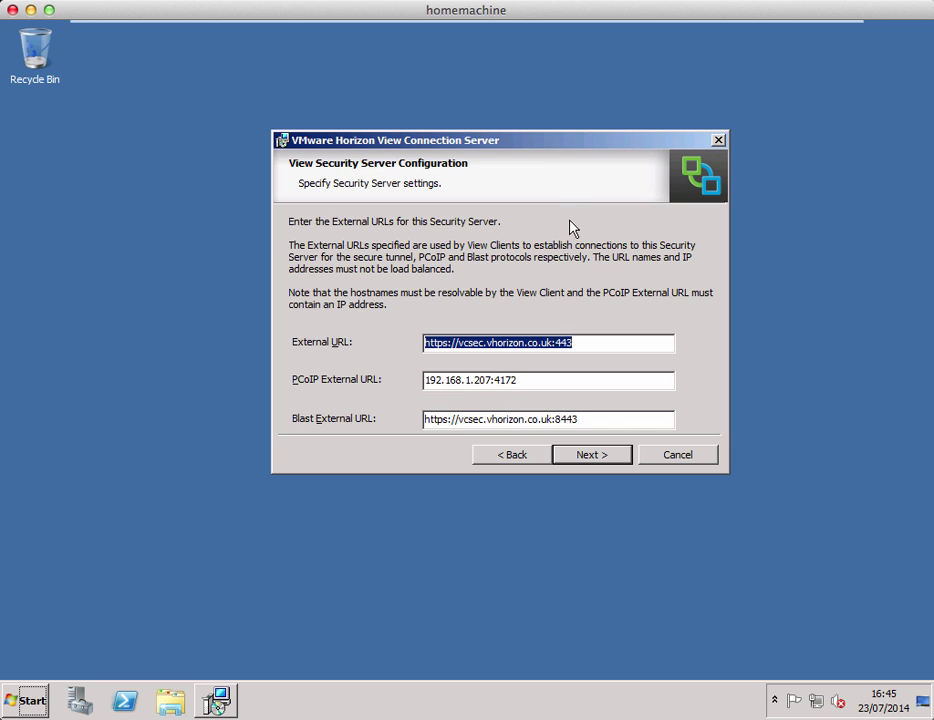
{"action": "left_click_drag", "start_coordinate": [484, 145], "coordinate": [471, 173]}
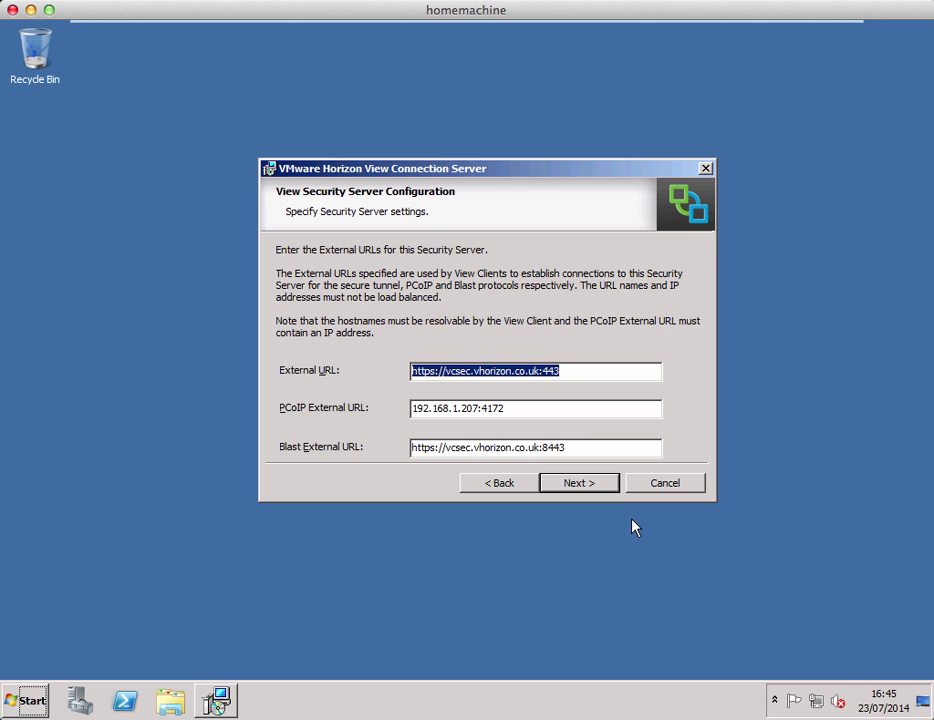
{"action": "left_click", "coordinate": [591, 486]}
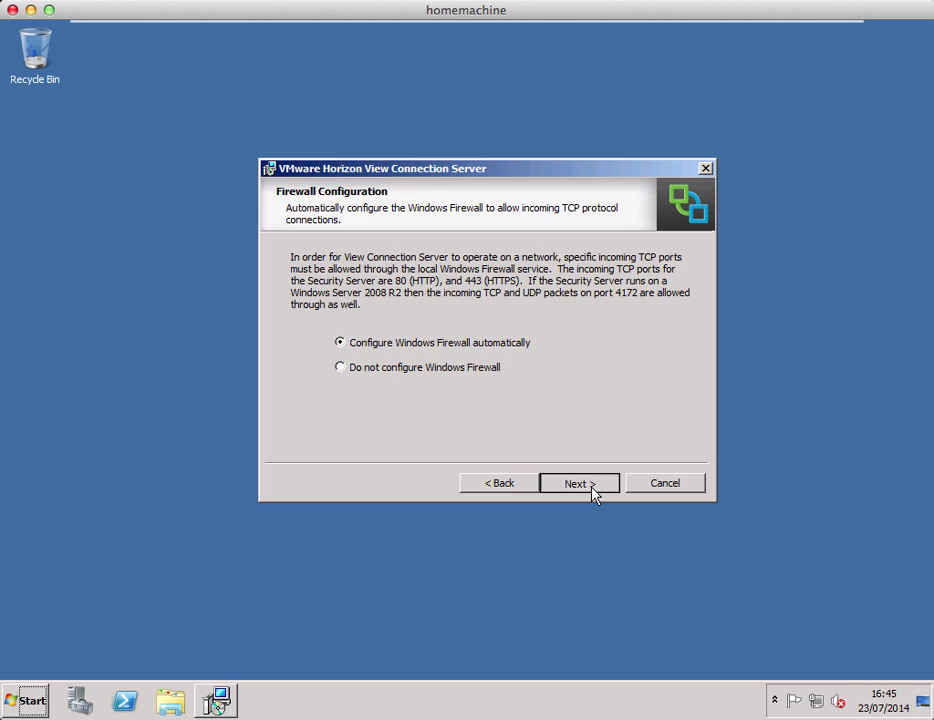
{"action": "left_click", "coordinate": [591, 486]}
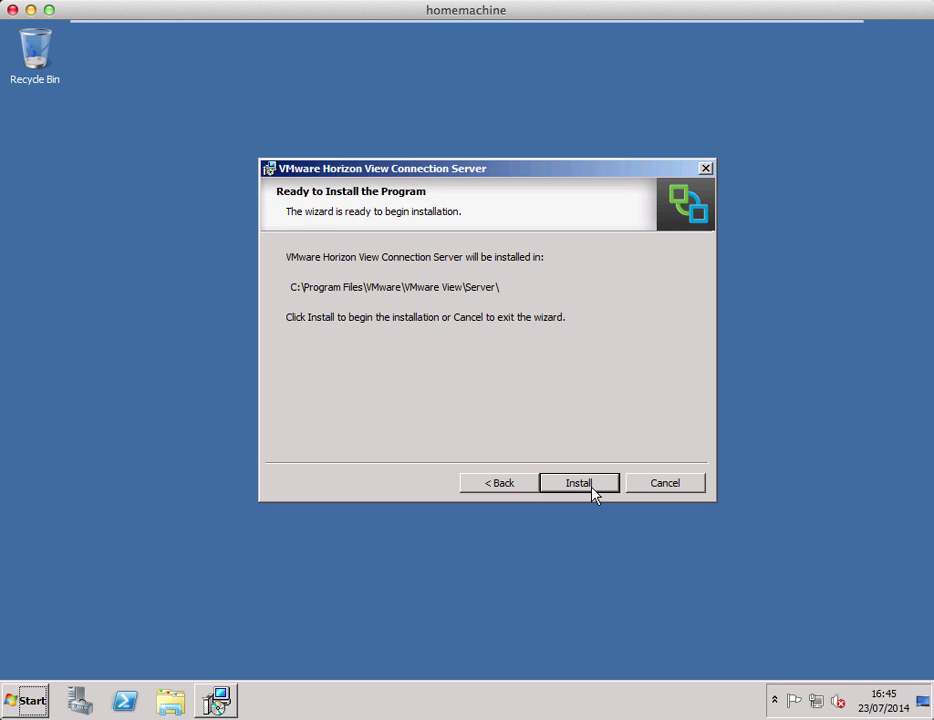
Install the security server and finish the wizard with the readme option unchecked
{"action": "left_click", "coordinate": [591, 486]}
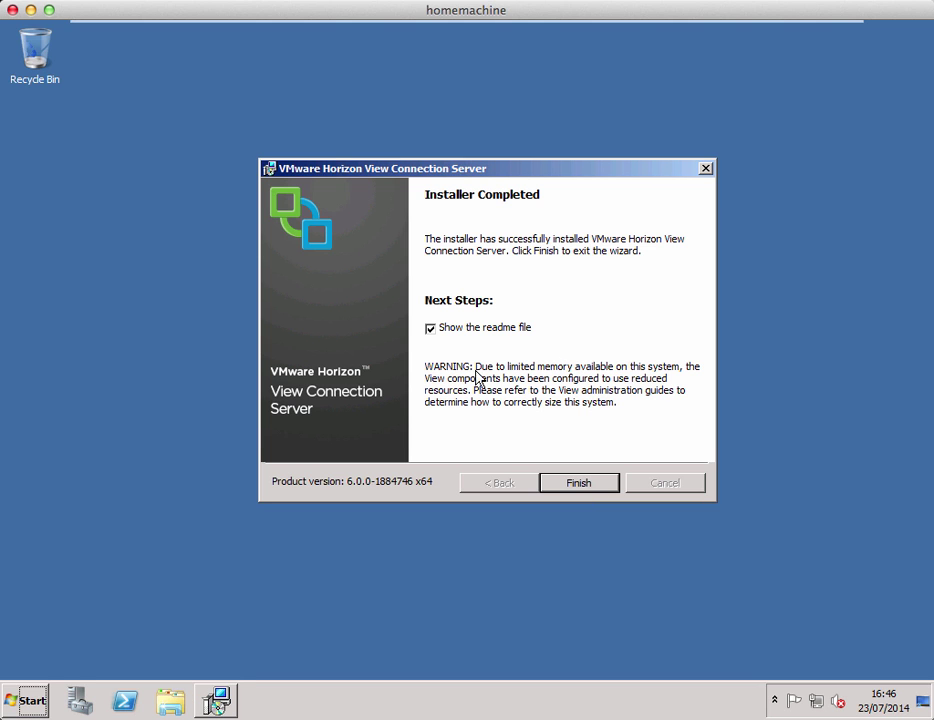
{"action": "left_click", "coordinate": [431, 330]}
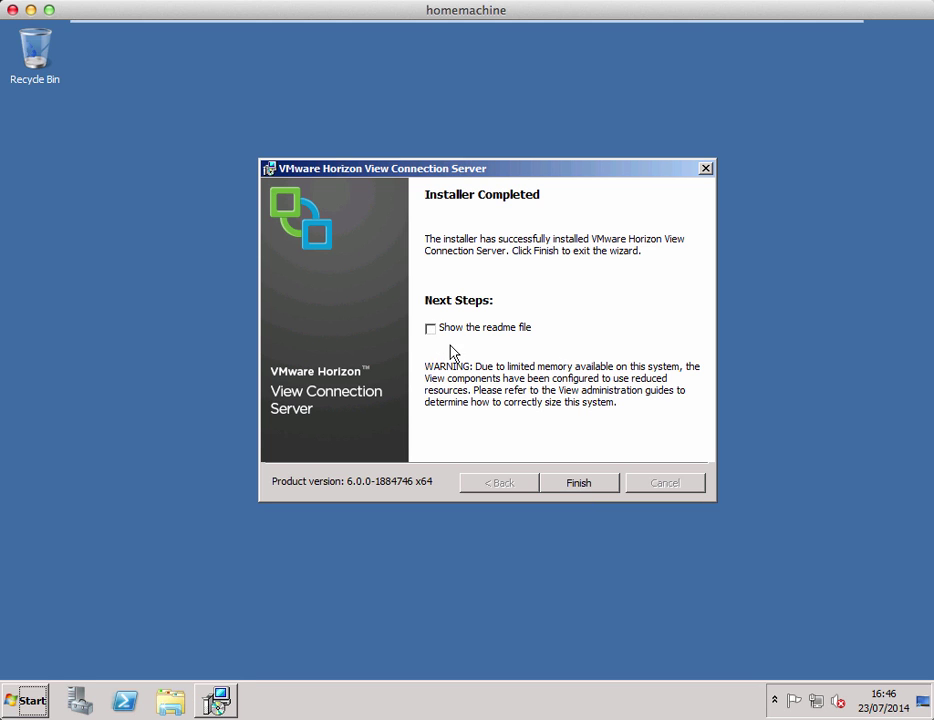
{"action": "left_click", "coordinate": [603, 487]}
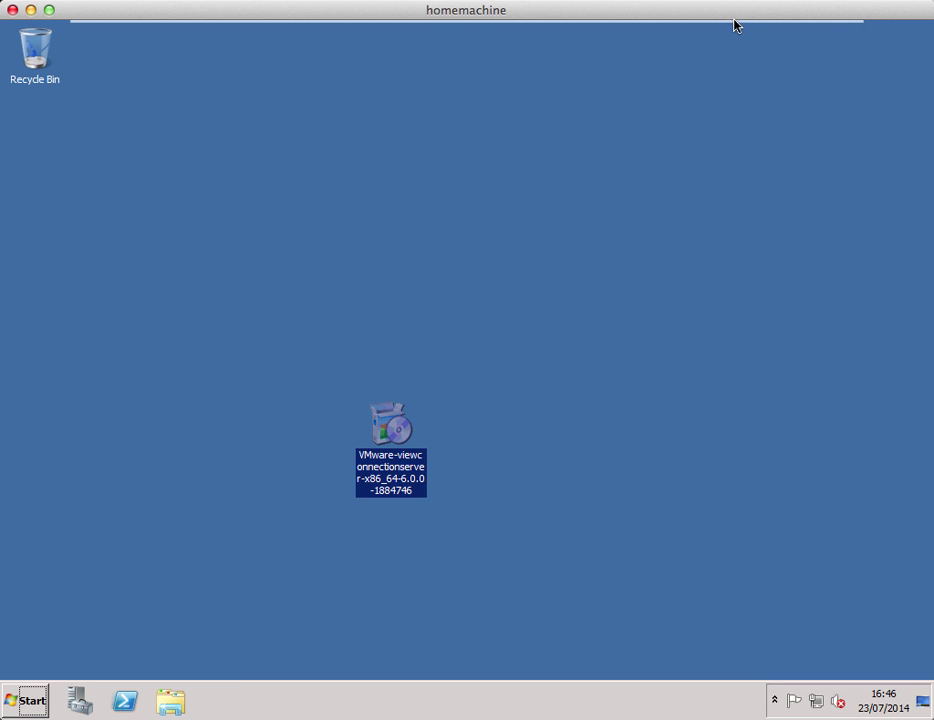
Return to View Administrator and display the Security Servers tab listing VCSEC
{"action": "mouse_move", "coordinate": [746, 33]}
{"action": "left_click", "coordinate": [794, 36]}
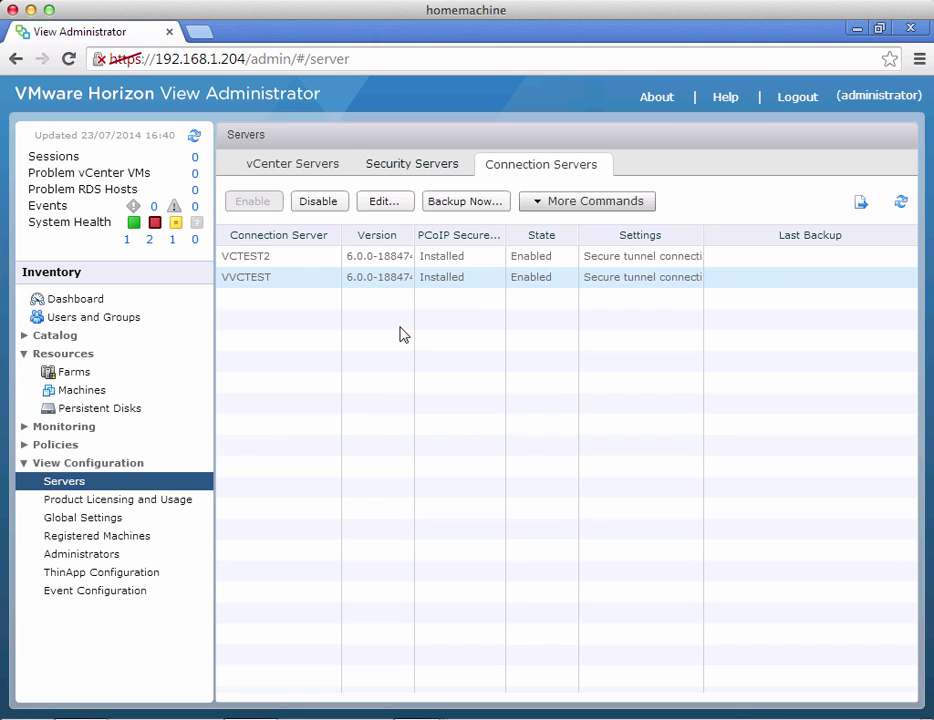
{"action": "left_click", "coordinate": [384, 168]}
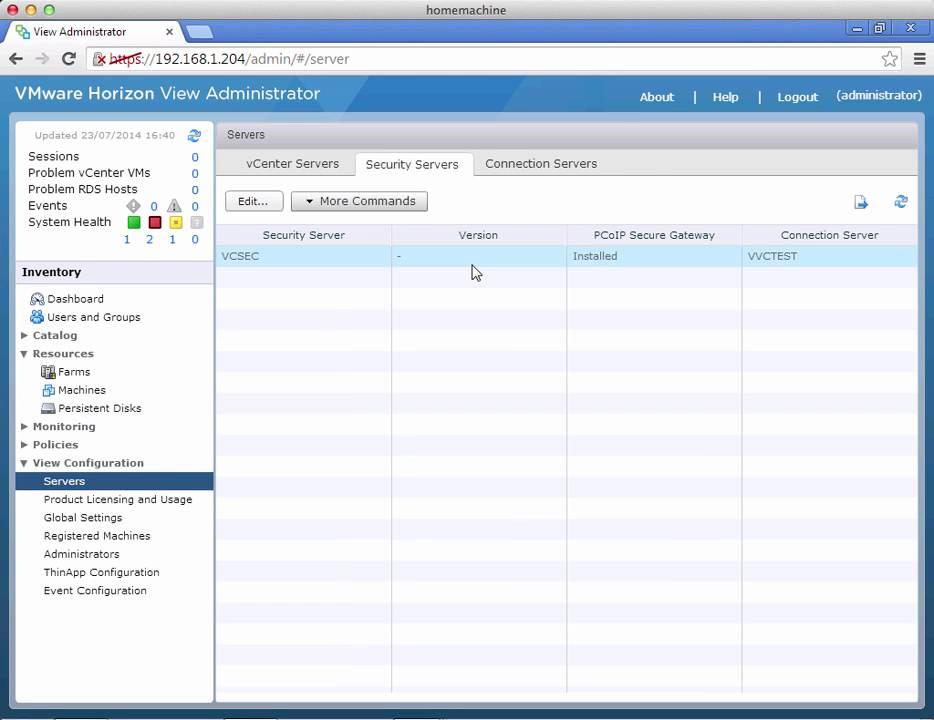